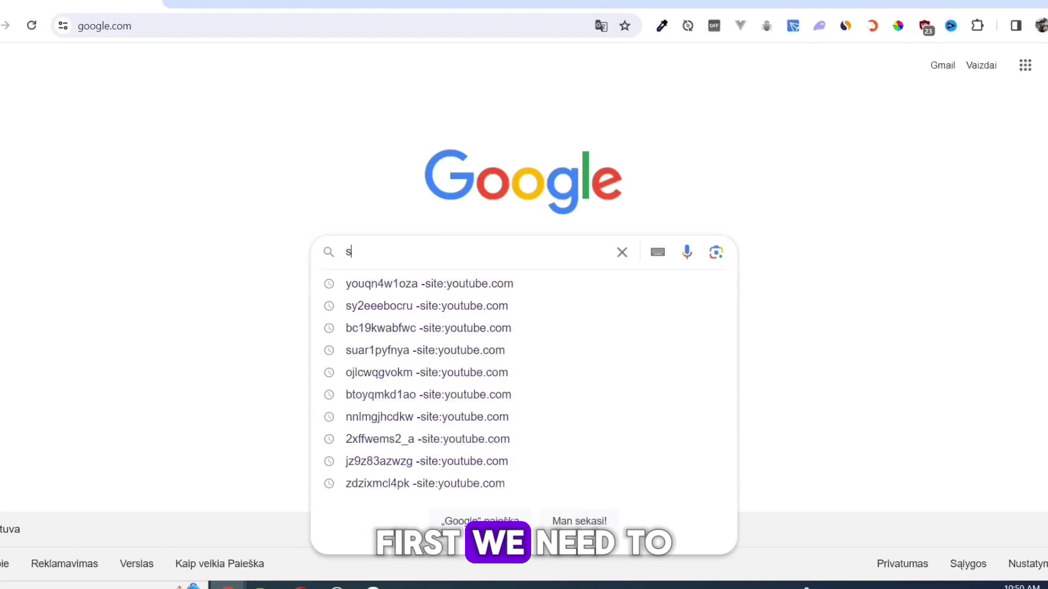
text(tore.steam)
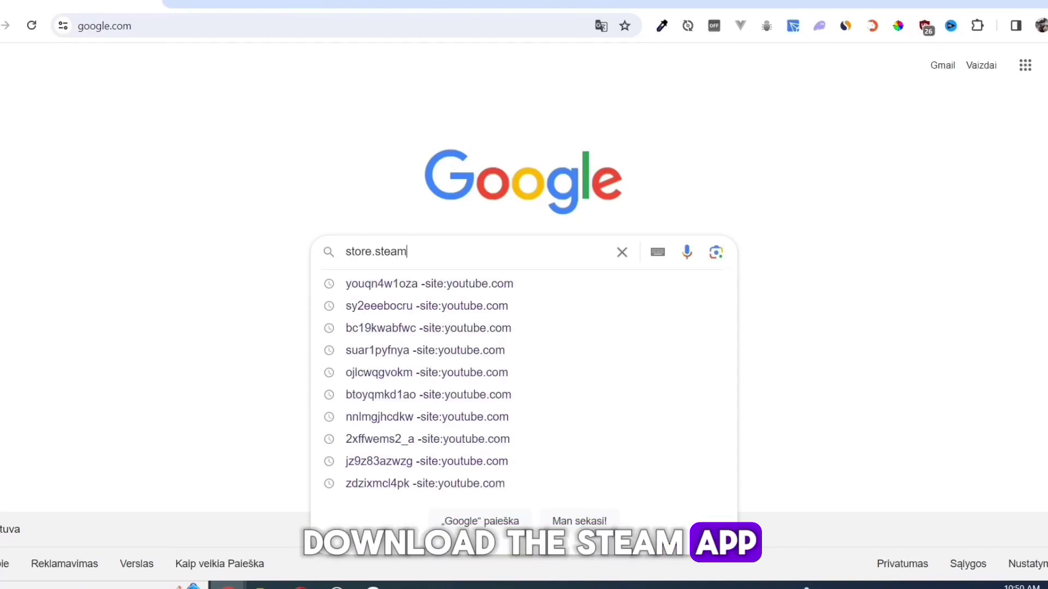
Step: Search Google for 'store.steam' to find the Steam store
key(Return)
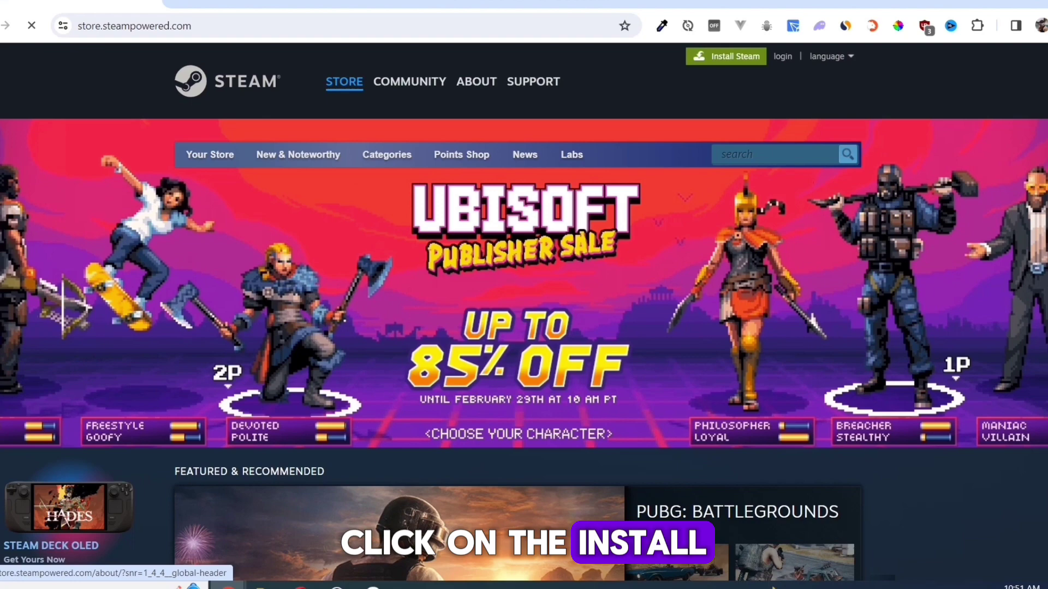
Step: Download the Steam installer from the About page and show SteamSetup.exe in its folder
click(727, 56)
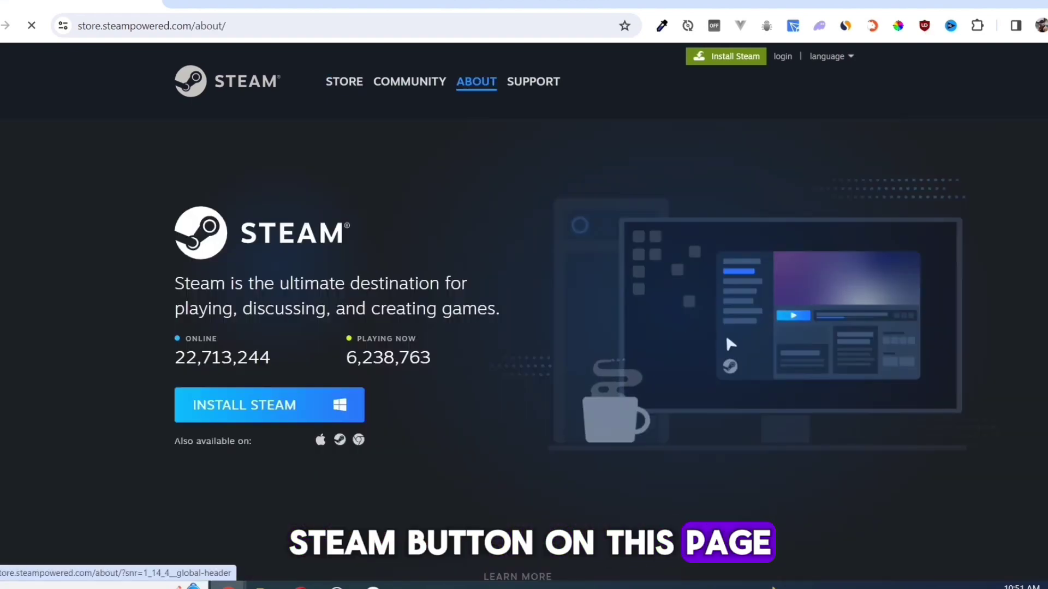
click(246, 404)
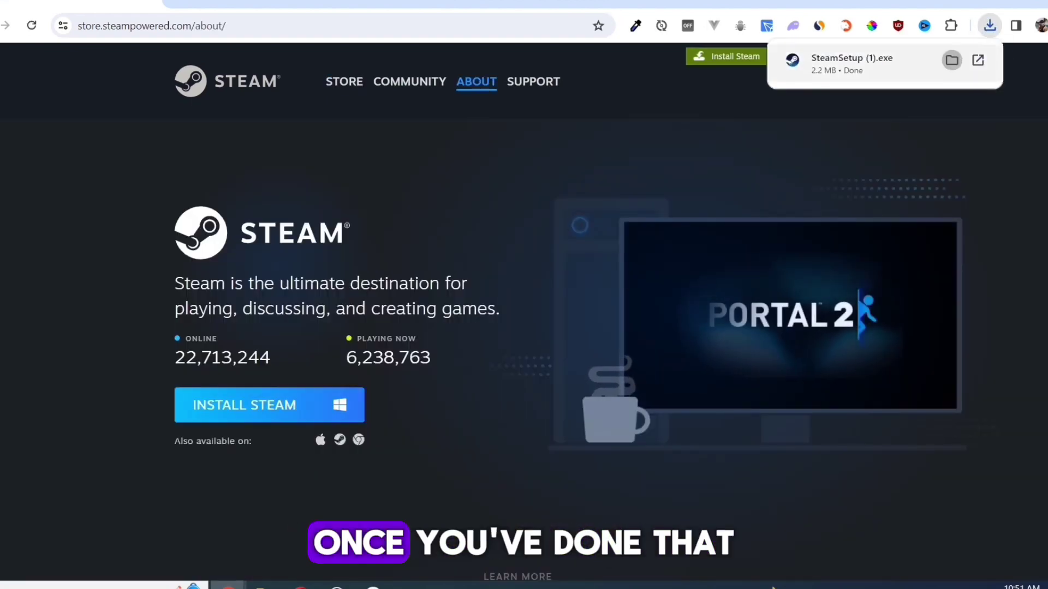
click(952, 59)
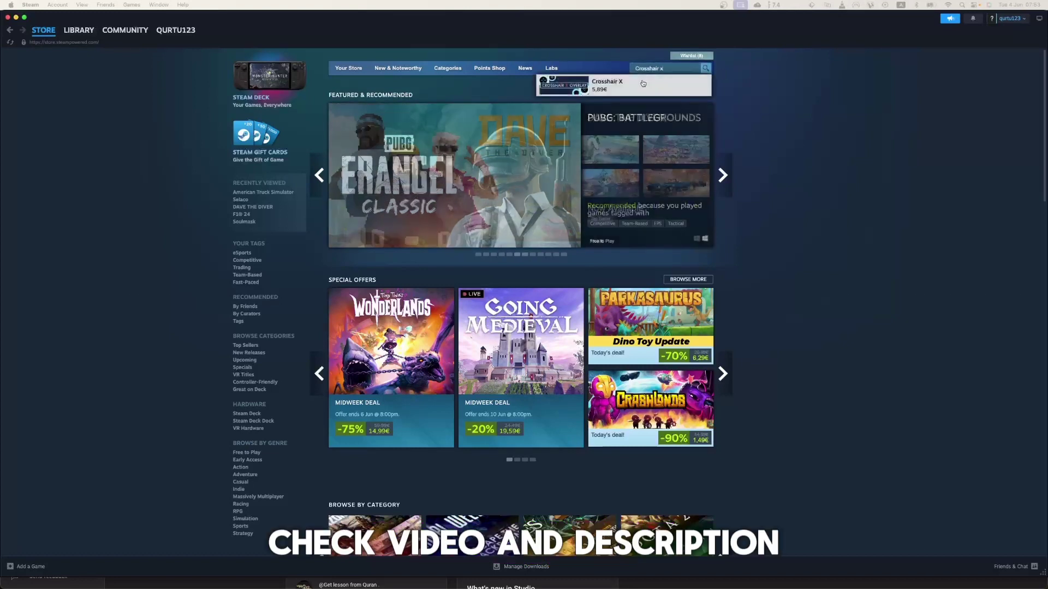
Step: Add Crosshair X to the cart from its store page and view the cart
click(642, 83)
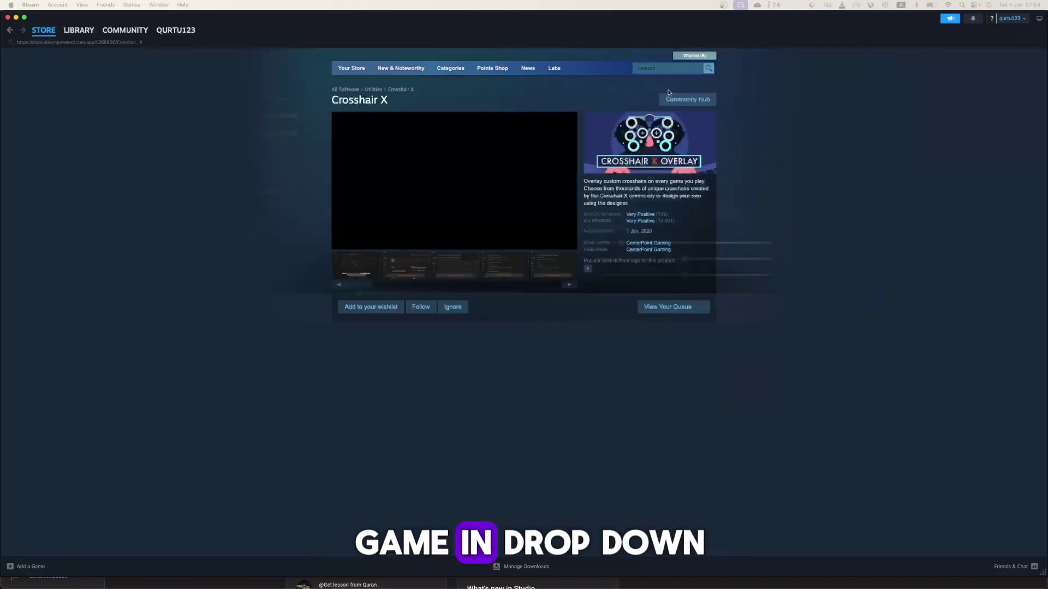
scroll(555, 338, down, 2)
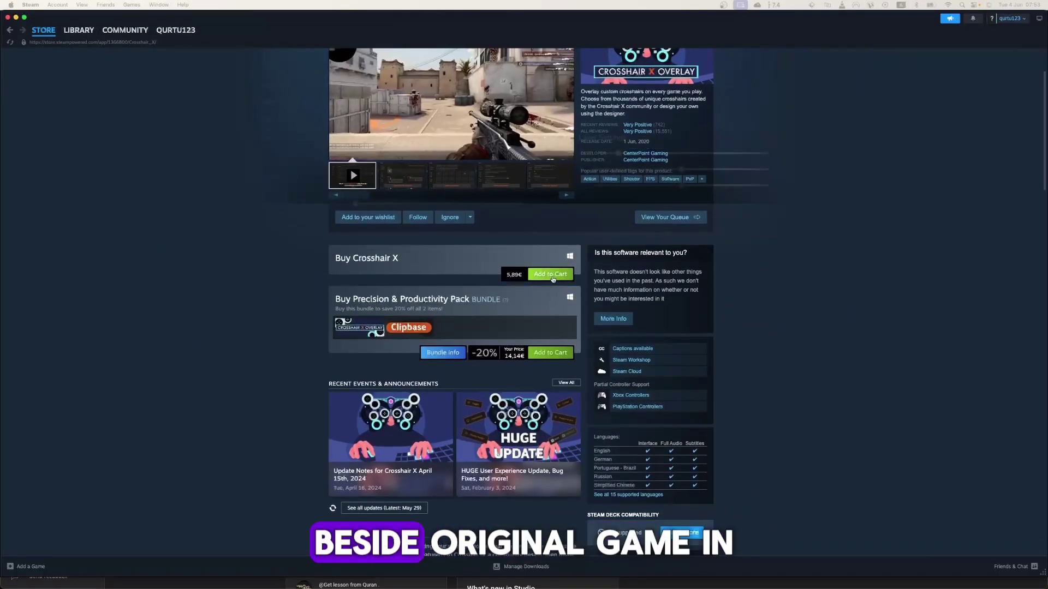
click(553, 277)
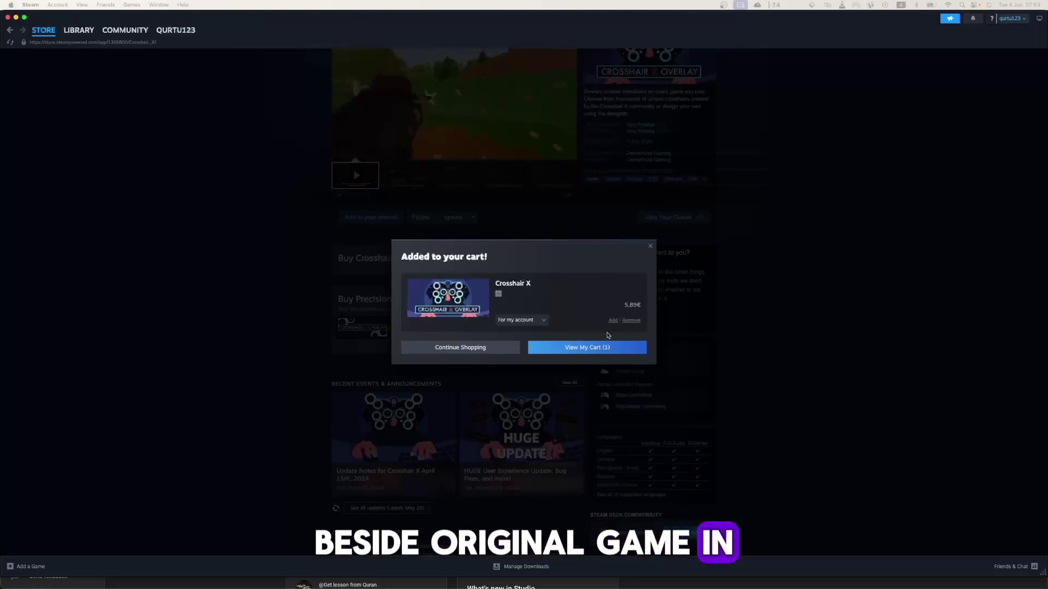
click(598, 348)
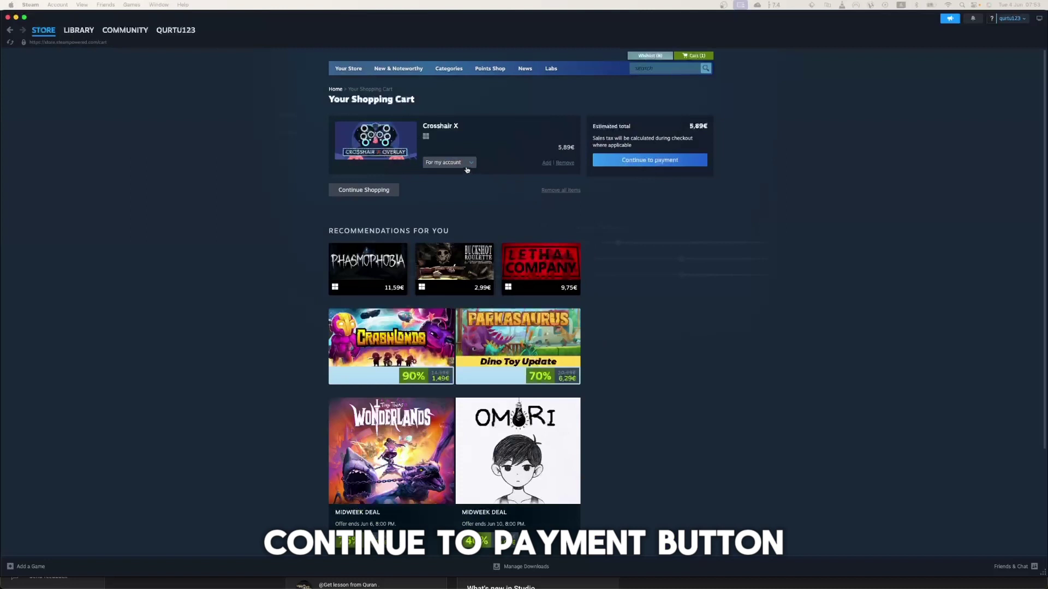
Step: Continue to payment and choose Visa as the payment method, after briefly picking PaySafeCard
click(652, 161)
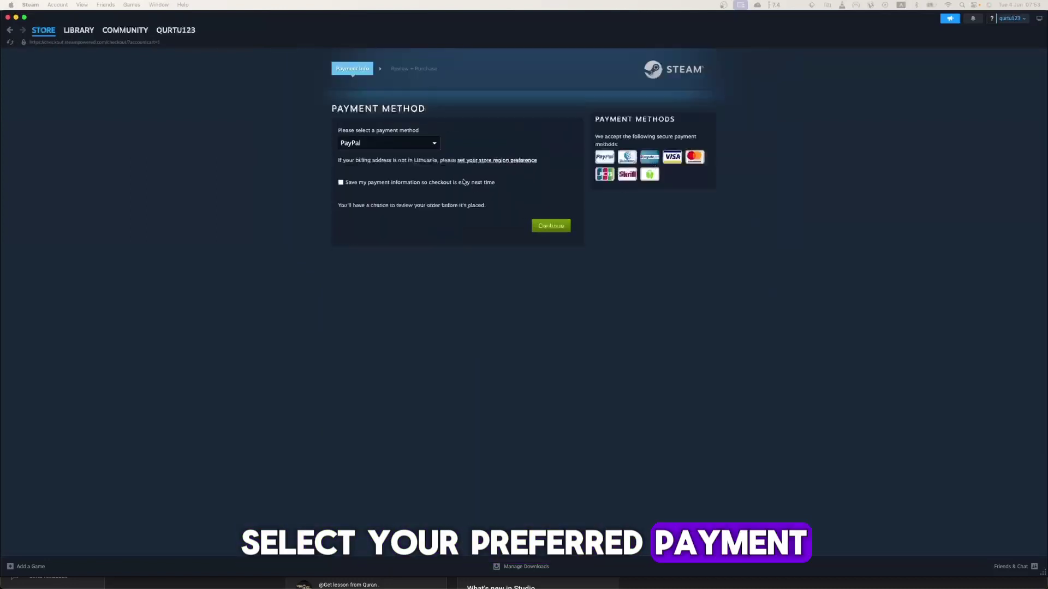
click(435, 144)
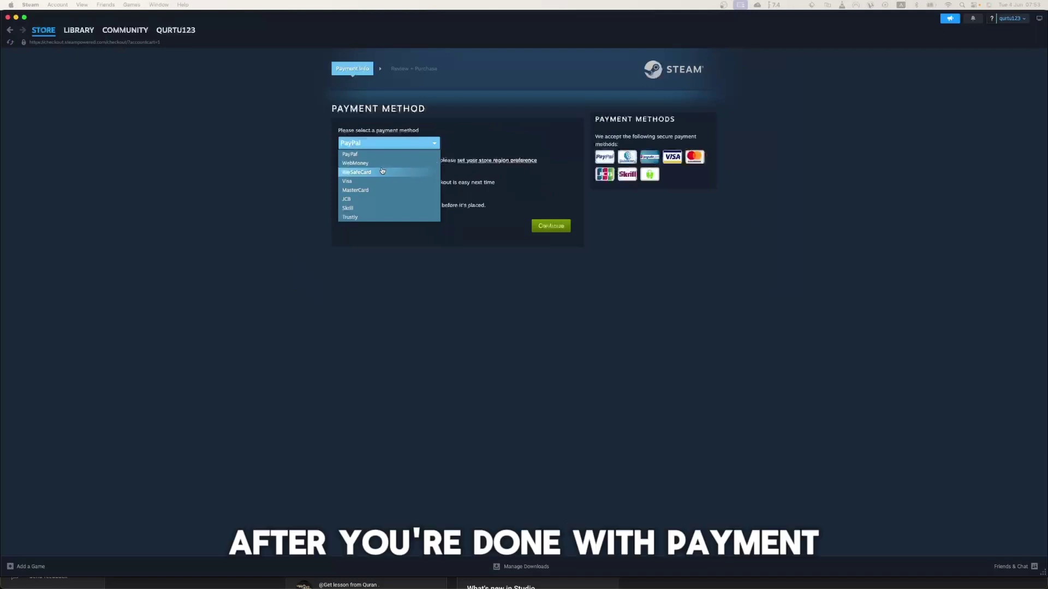
click(379, 173)
click(430, 150)
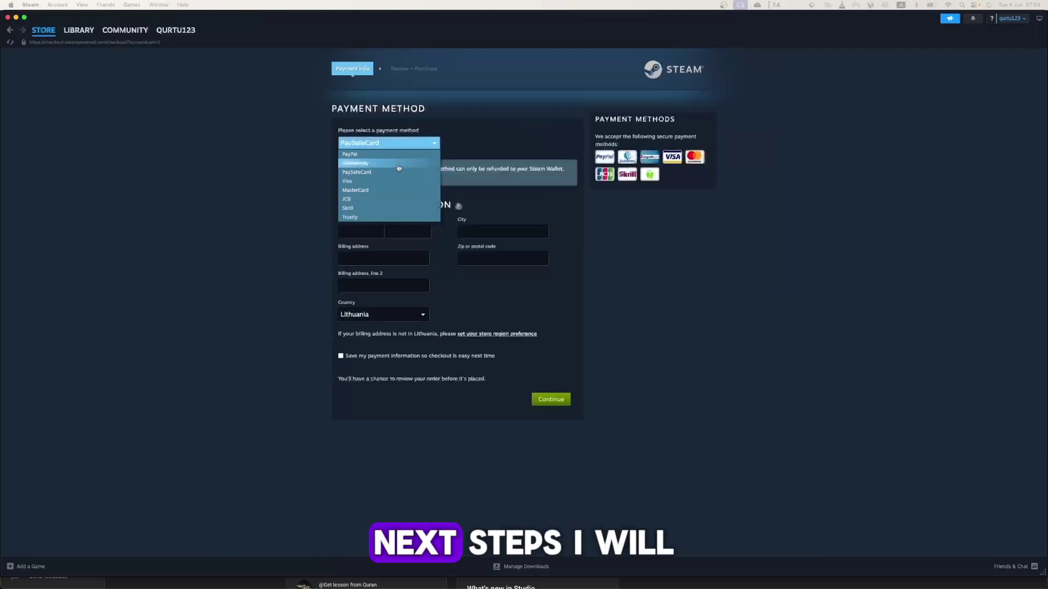
click(362, 181)
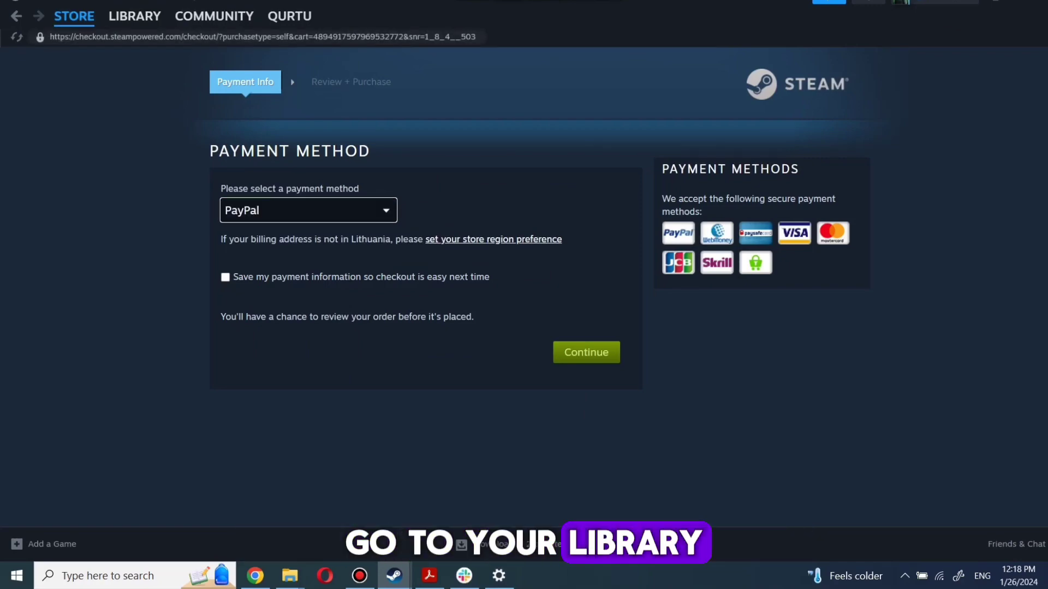
Step: Select Bloons TD 6 in the library's full game list
click(135, 15)
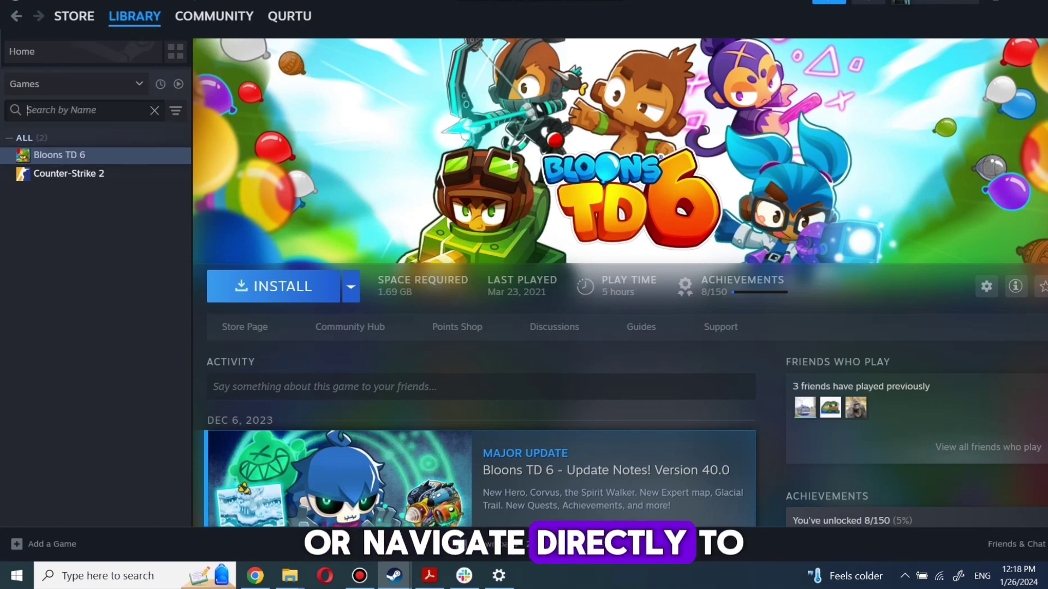
text(game name)
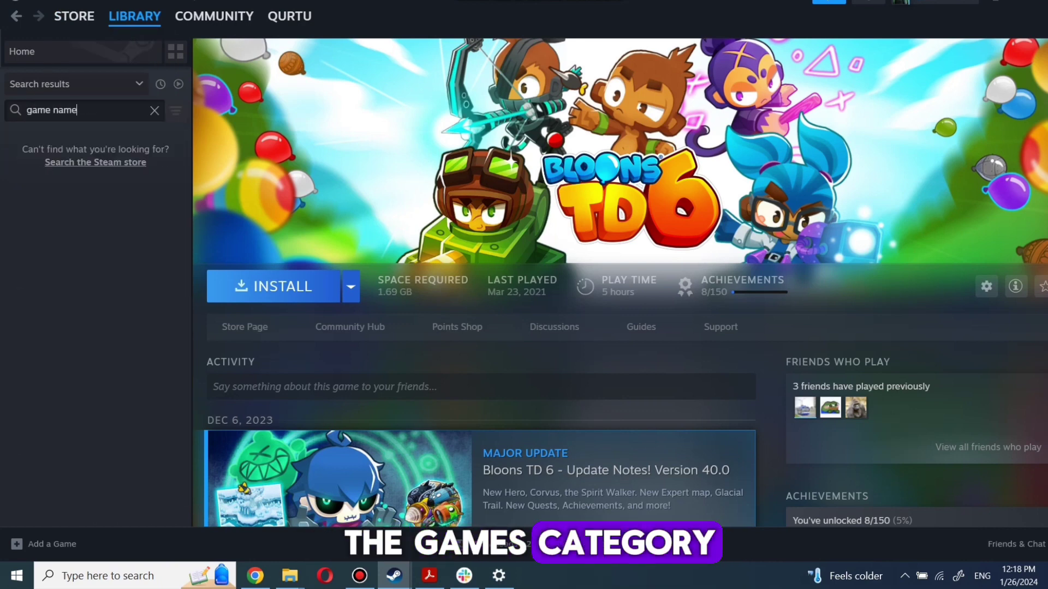
key(BackSpace)
key(BackSpace)
key(BackSpace)
key(BackSpace)
key(BackSpace)
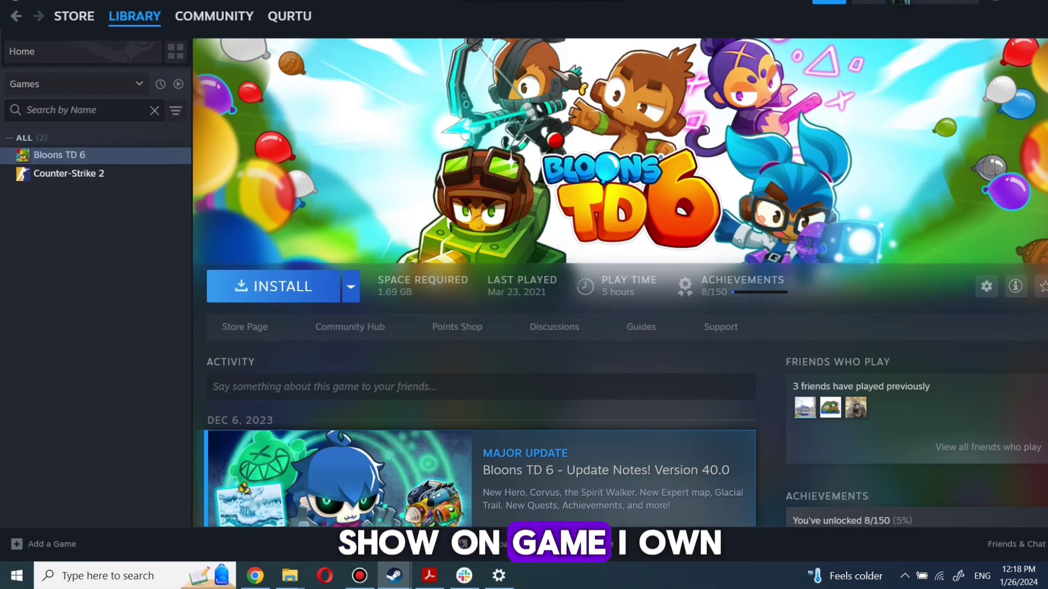
key(Down)
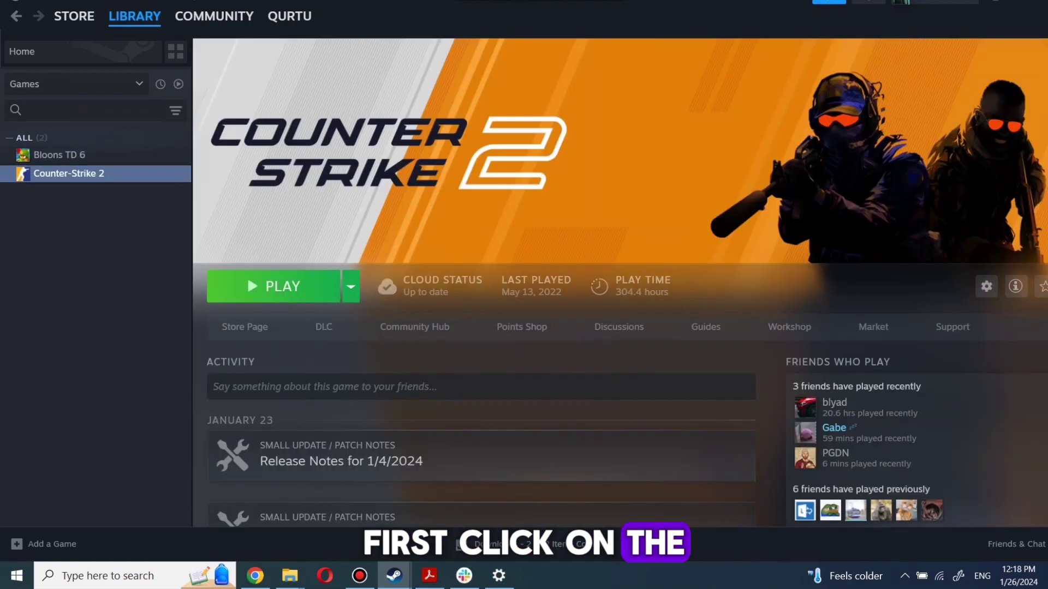
key(Up)
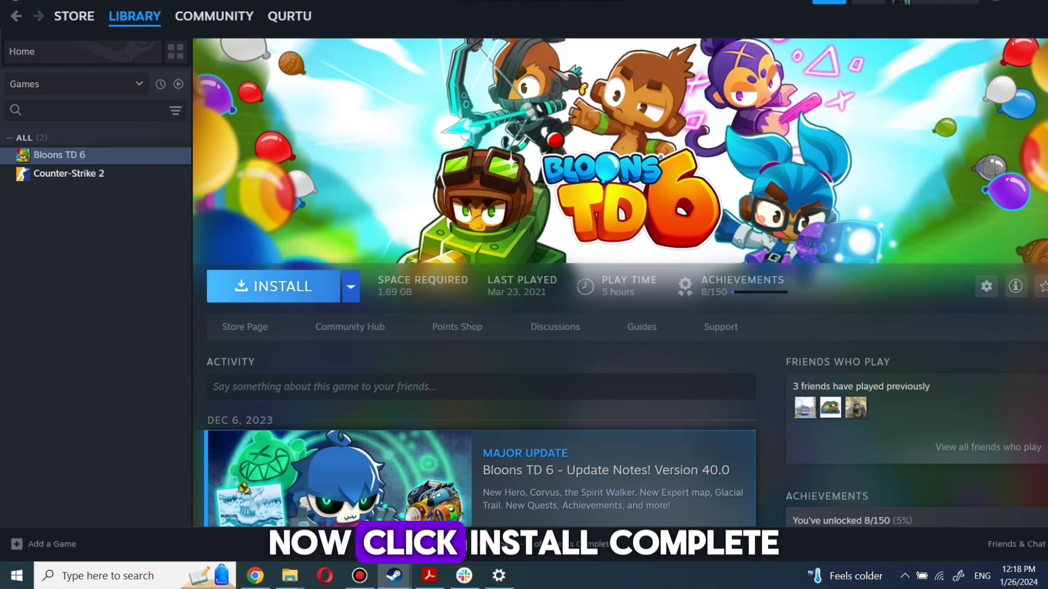
Step: Install Bloons TD 6 to the local drive and launch it once downloaded
key(Return)
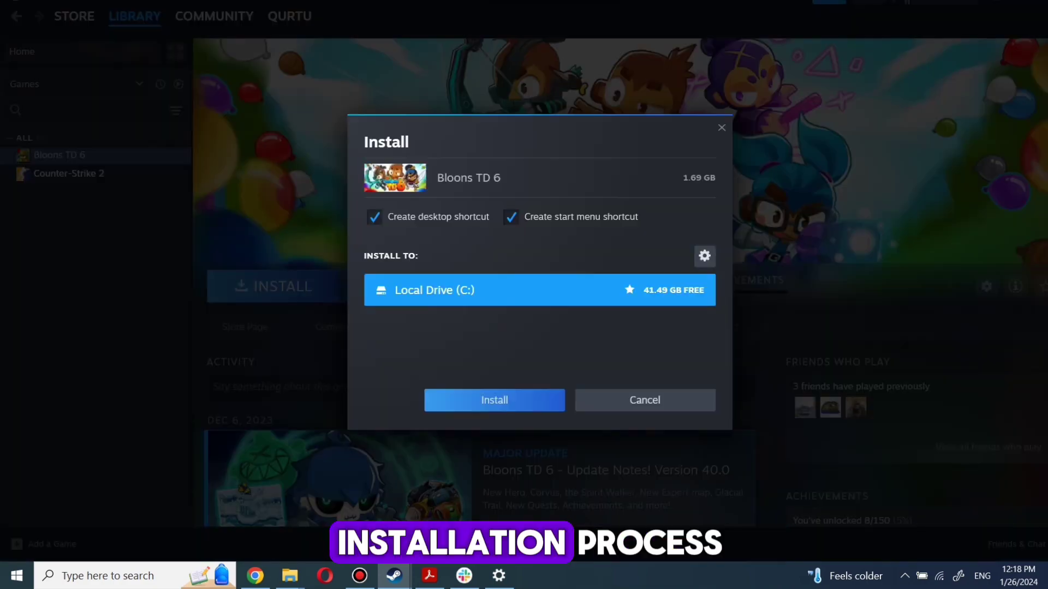
key(Return)
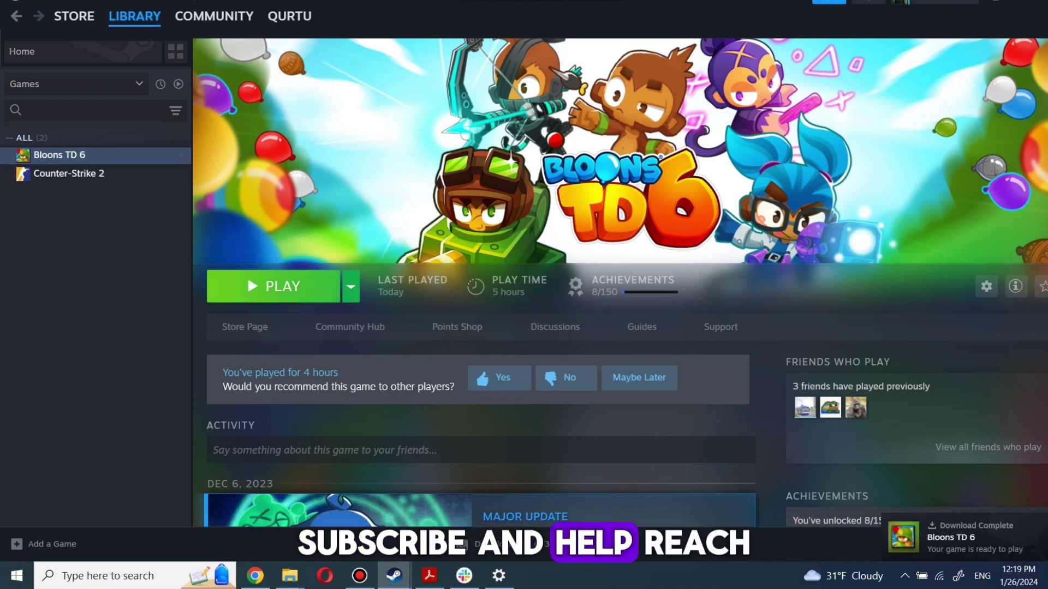
click(275, 286)
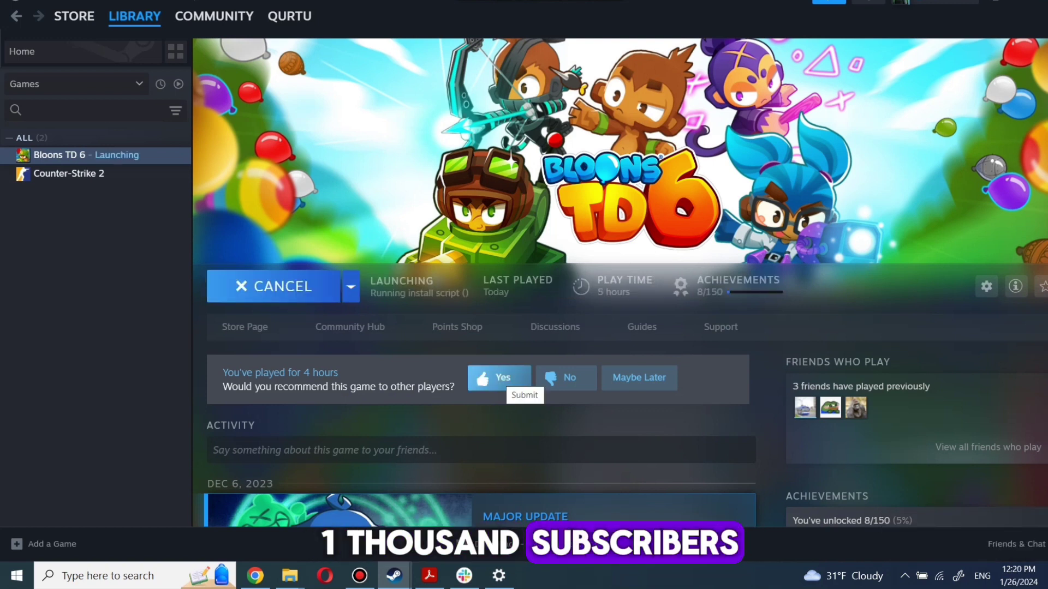